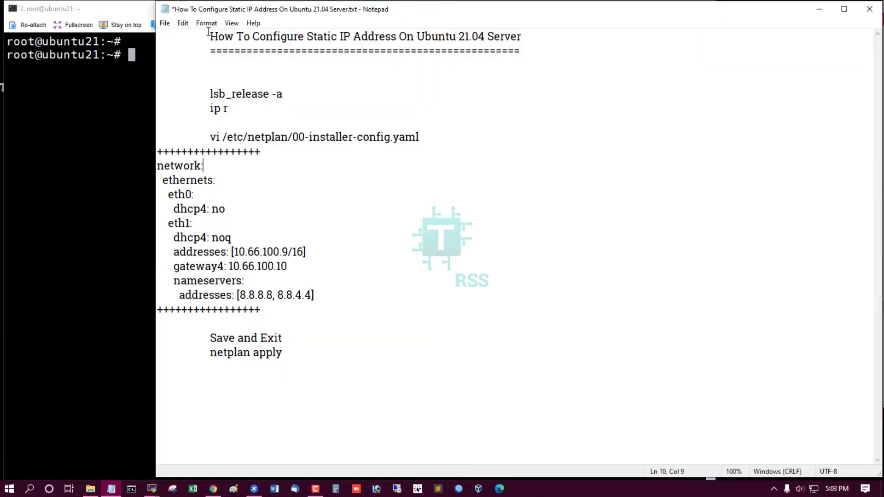
# Step: Select the 'lsb_release -a' command line in the Notepad static IP notes
pyautogui.moveTo(209, 37)
pyautogui.mouseDown()
pyautogui.moveTo(536, 37)
pyautogui.moveTo(207, 42)
pyautogui.mouseUp()
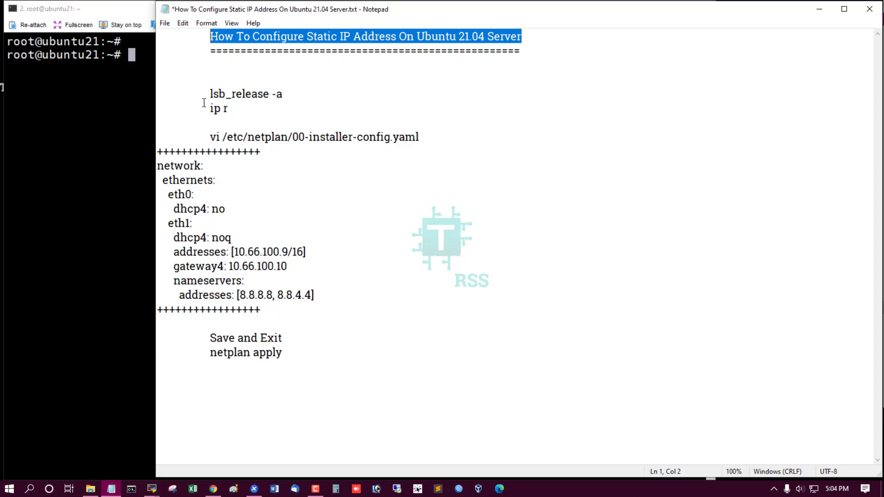
pyautogui.moveTo(209, 94); pyautogui.dragTo(334, 93)
# Step: Run 'lsb_release -a' on the server and point out the Ubuntu 21.04 release
pyautogui.hotkey('ctrl', 'c')
pyautogui.click(69, 139)
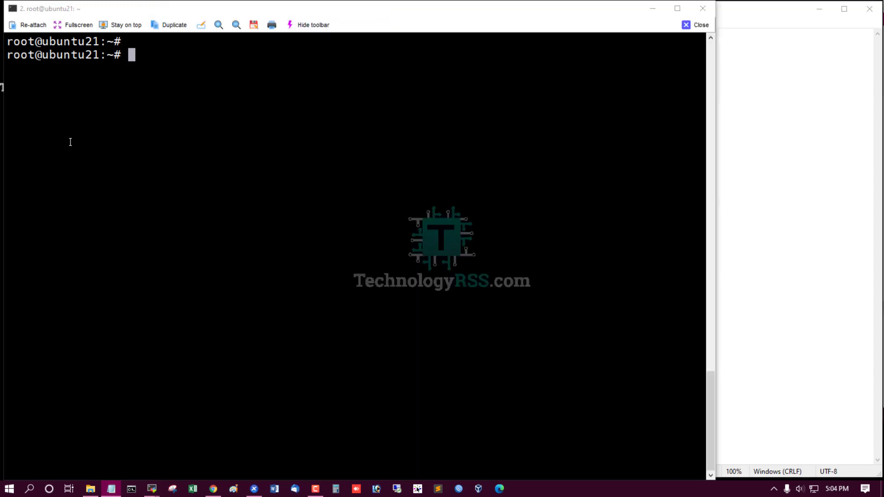
pyautogui.rightClick(194, 141)
pyautogui.press('Return')
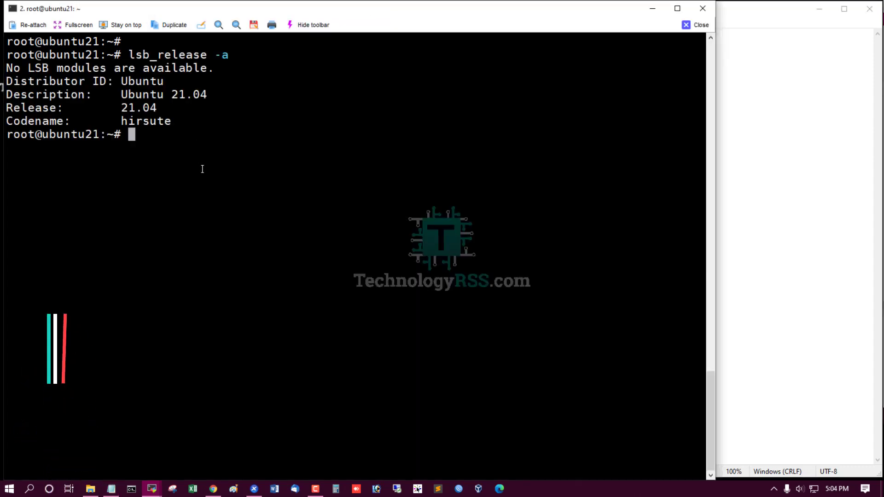
pyautogui.tripleClick(124, 107)
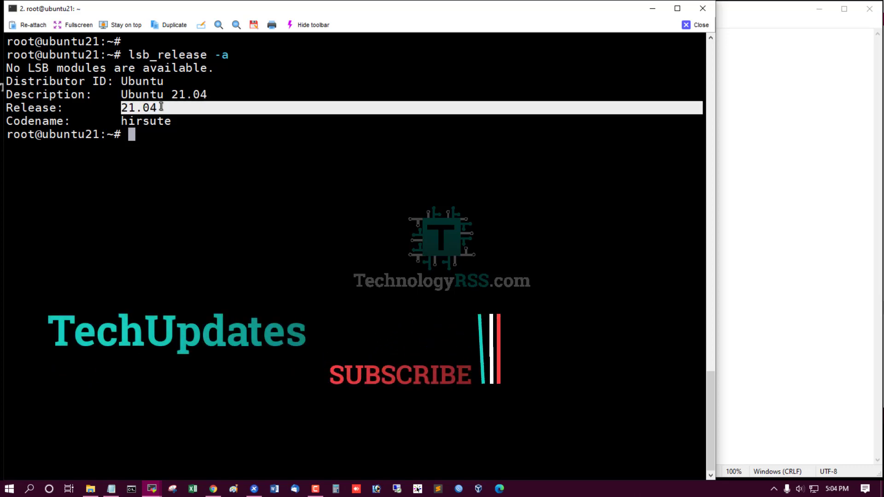
pyautogui.click(140, 114)
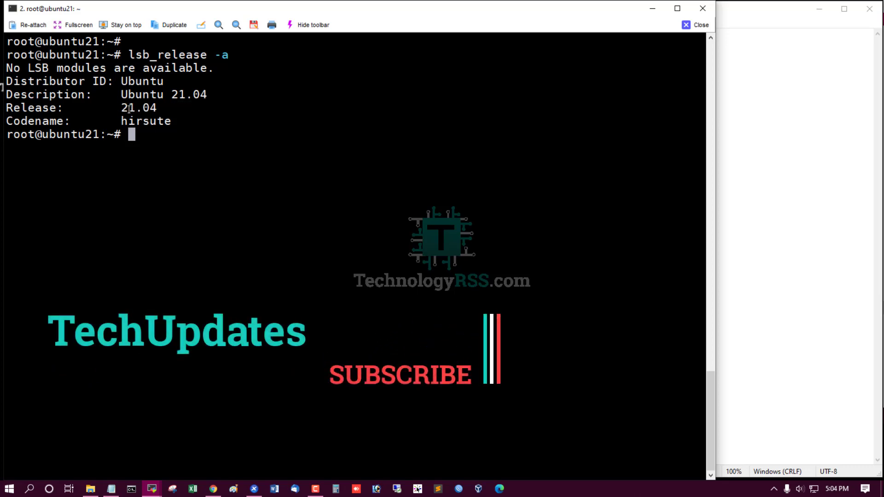
pyautogui.doubleClick(131, 95)
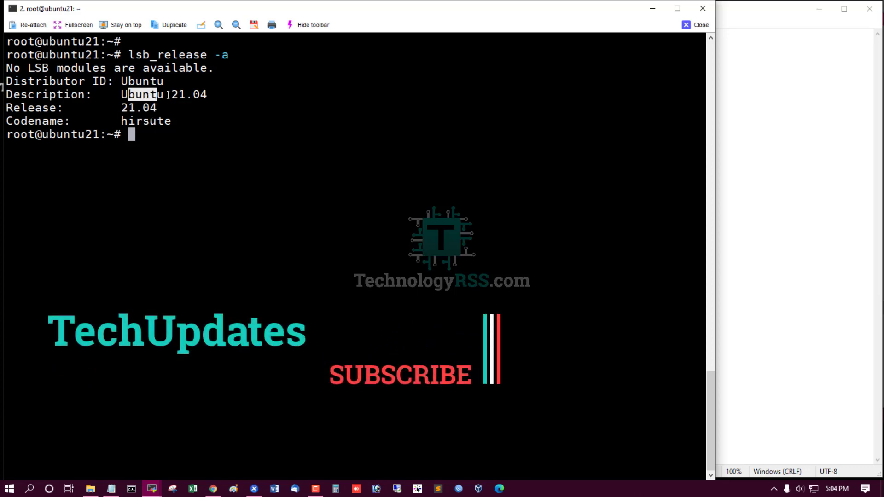
pyautogui.click(131, 95)
pyautogui.click(199, 121)
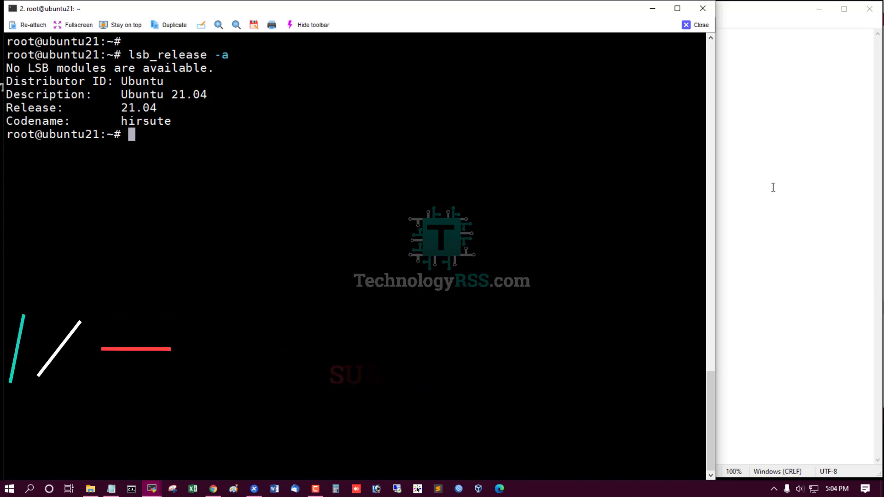
# Step: Run 'ip r' from the notes, showing eth1 on DHCP address 10.66.100.9
pyautogui.click(773, 207)
pyautogui.doubleClick(216, 109)
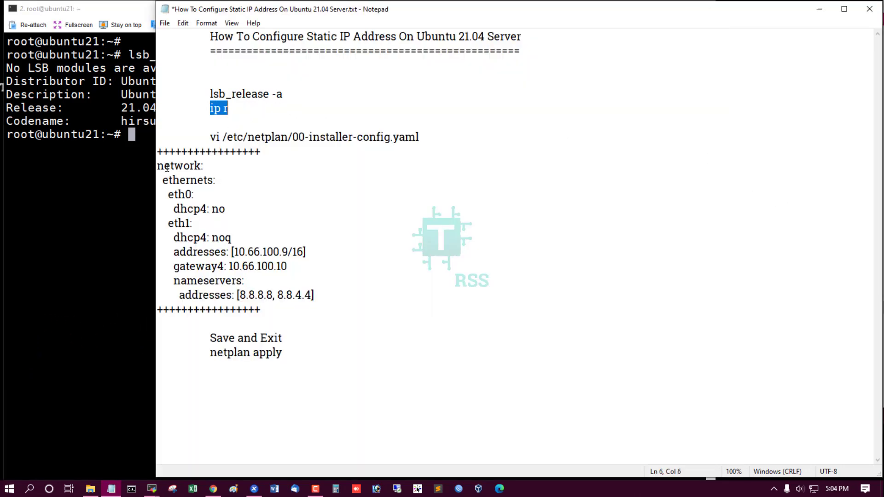
pyautogui.hotkey('ctrl', 'c')
pyautogui.click(139, 176)
pyautogui.rightClick(205, 173)
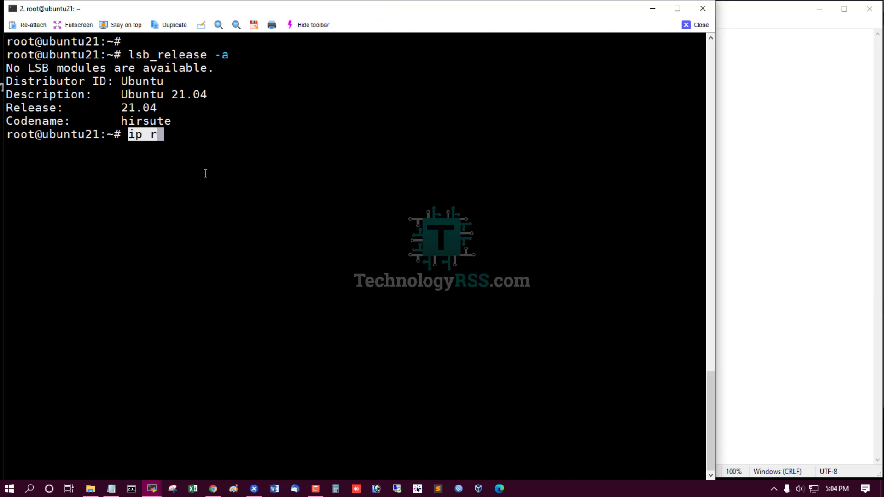
pyautogui.hotkey('ctrl', 'l')
pyautogui.press('Return')
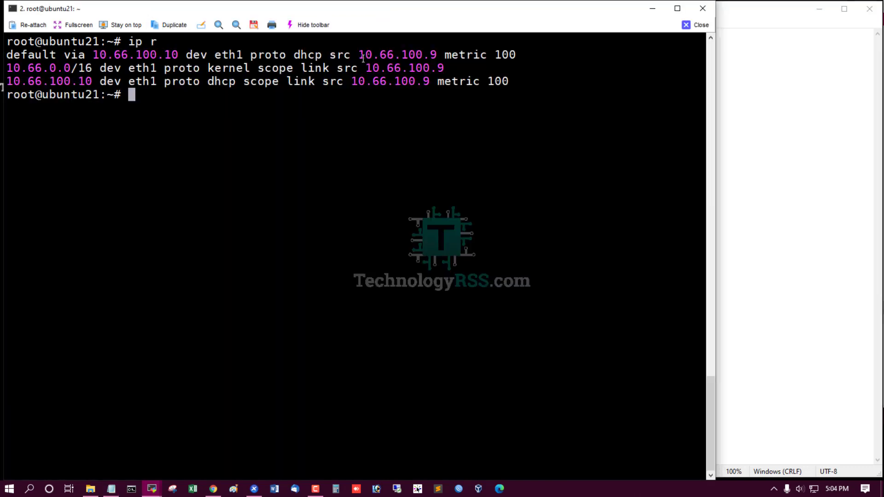
pyautogui.moveTo(358, 54); pyautogui.dragTo(436, 55)
pyautogui.click(417, 67)
# Step: Clear the terminal and paste 'vi /etc/netplan/00-installer-config.yaml' at the root prompt
pyautogui.hotkey('ctrl', 'l')
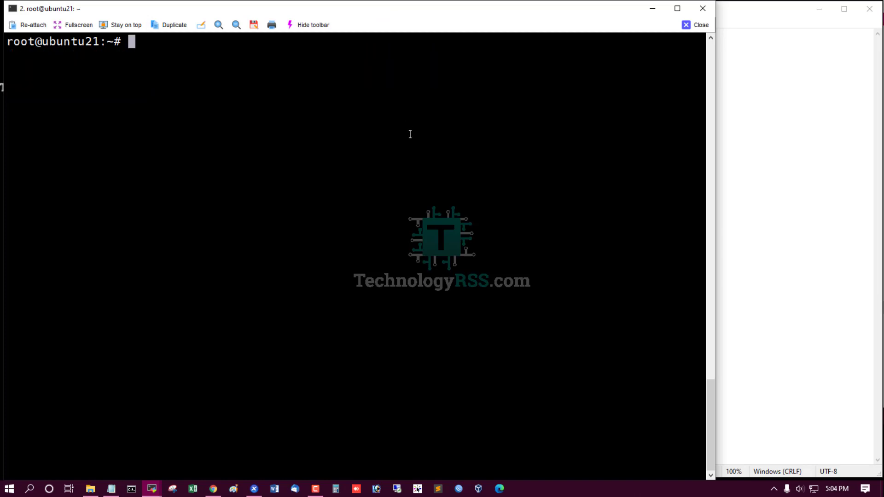
pyautogui.press('Return')
pyautogui.press('Return')
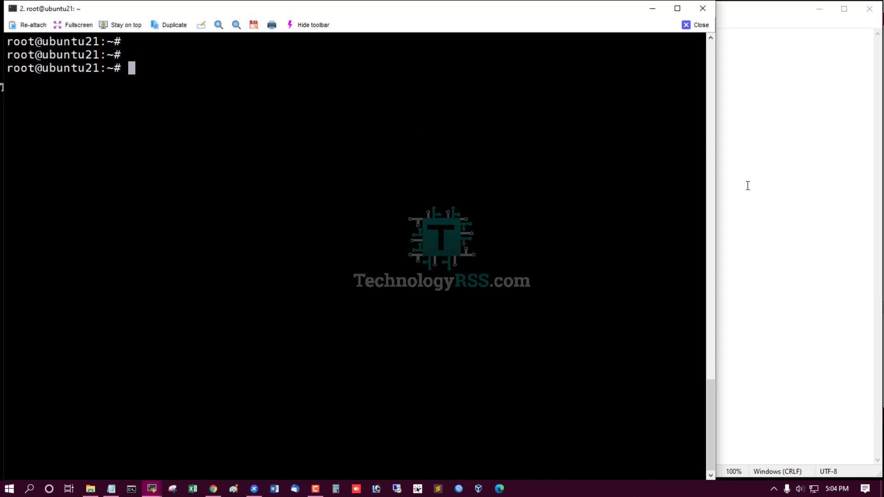
pyautogui.click(746, 185)
pyautogui.moveTo(209, 137); pyautogui.dragTo(420, 137)
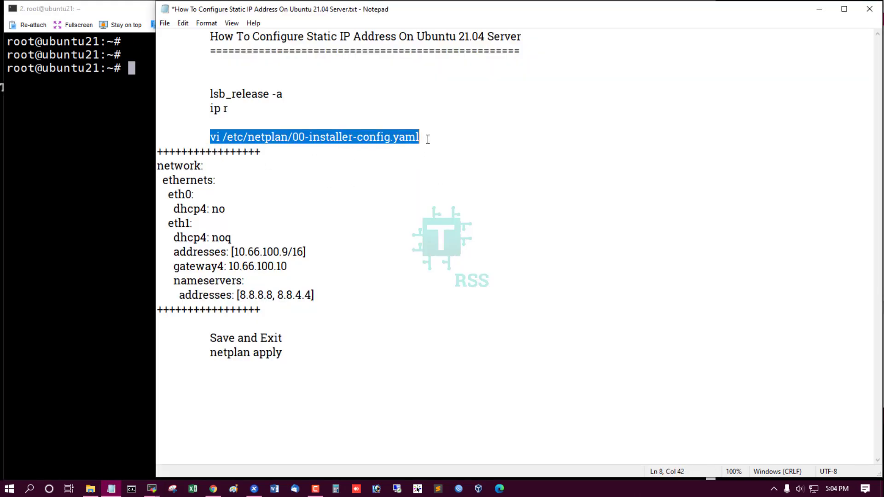
pyautogui.hotkey('ctrl', 'c')
pyautogui.click(113, 159)
pyautogui.rightClick(190, 158)
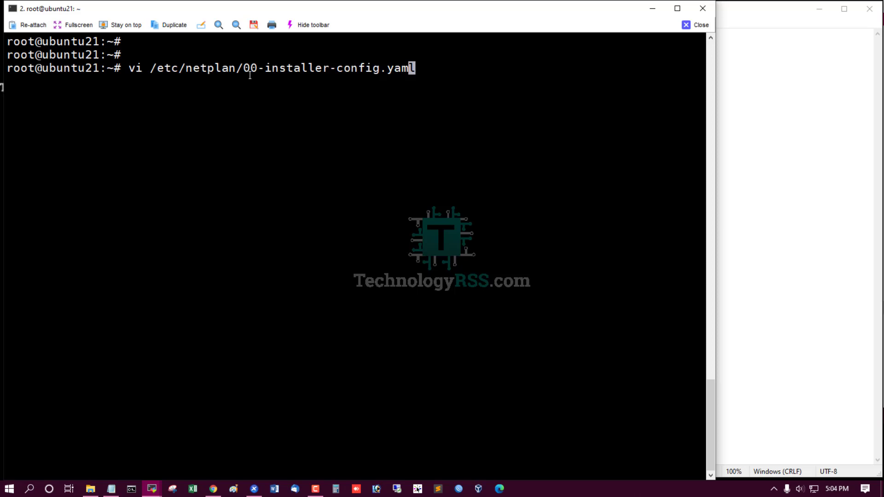
pyautogui.write('l')
# Step: Fix the file name typo, open the netplan config in vi, and point out eth0 and eth1
pyautogui.press('Delete')
pyautogui.press('Return')
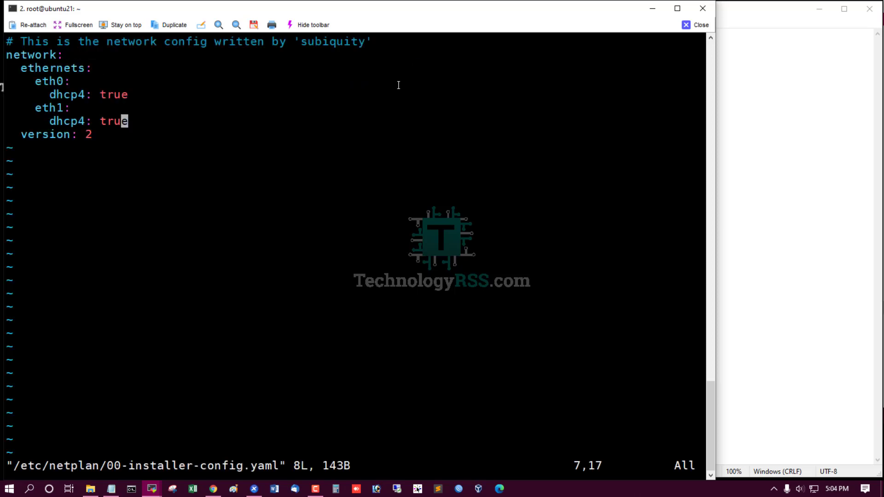
pyautogui.click(742, 167)
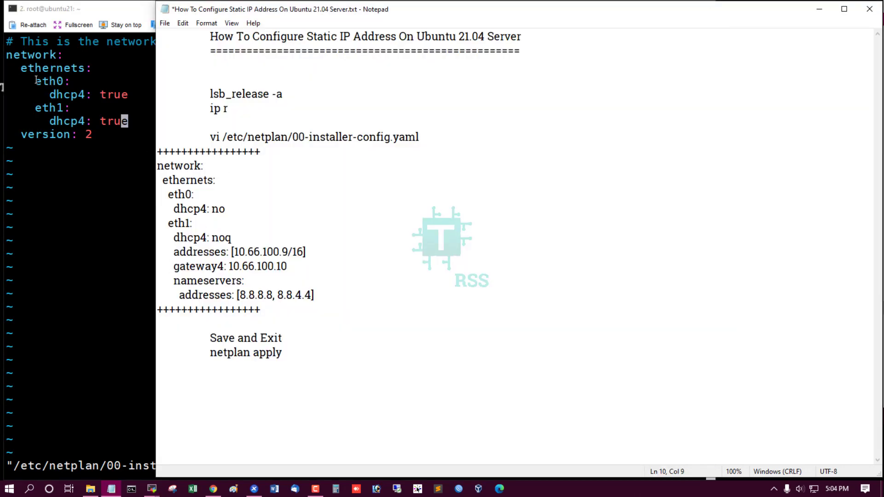
pyautogui.moveTo(36, 81); pyautogui.dragTo(70, 80)
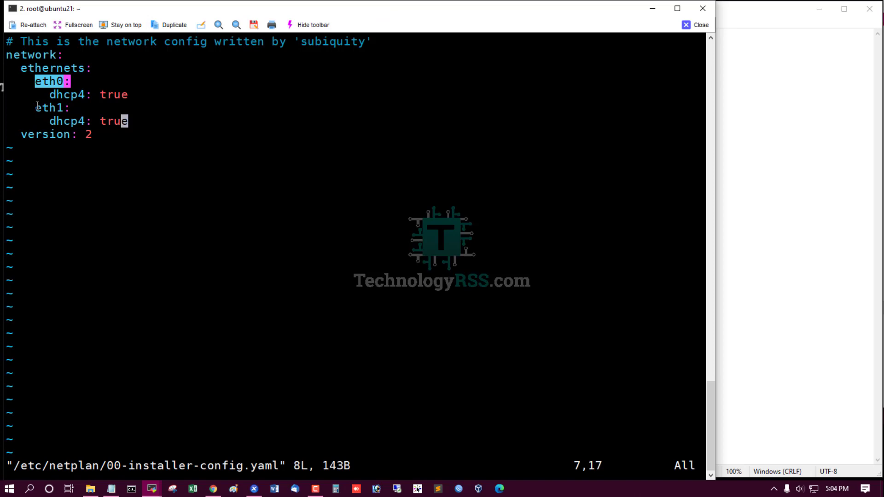
pyautogui.moveTo(36, 108); pyautogui.dragTo(63, 107)
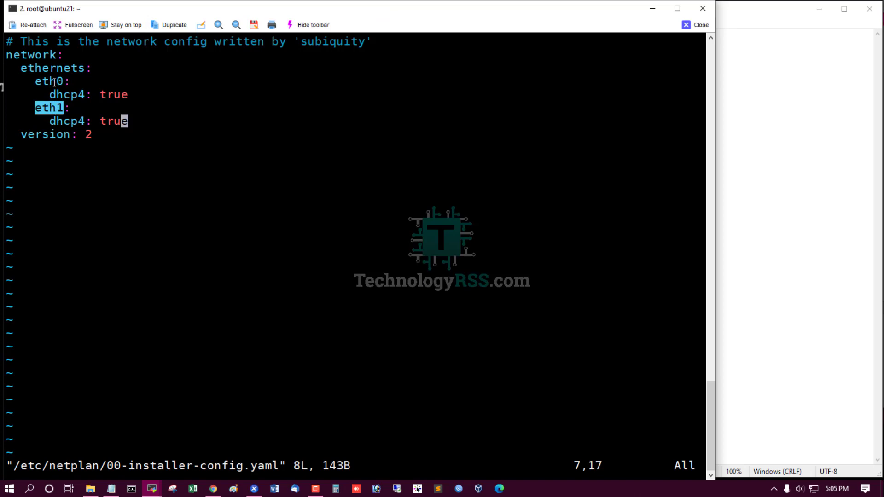
pyautogui.click(50, 110)
pyautogui.moveTo(42, 108); pyautogui.dragTo(61, 108)
pyautogui.click(69, 113)
# Step: Replace eth1's dhcp4 value 'true' with 'false' and add a new line below
pyautogui.press('Left')
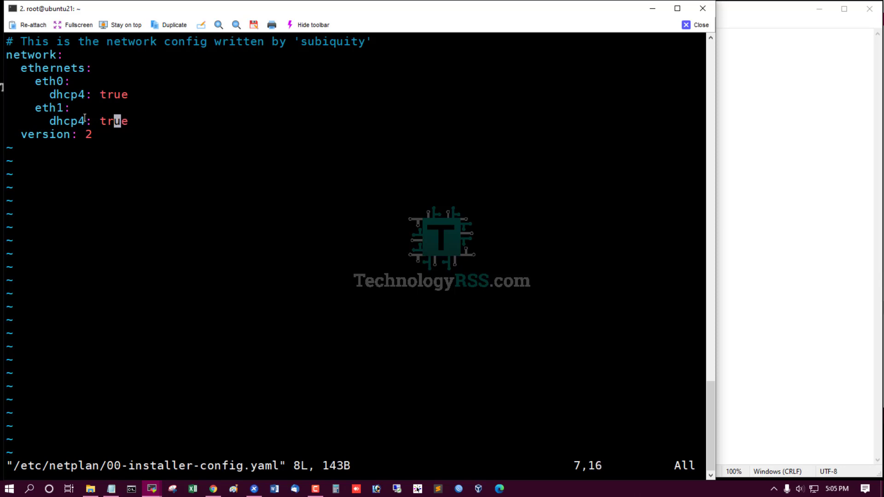
pyautogui.press('Down')
pyautogui.press('Up')
pyautogui.press('Right')
pyautogui.press('i')
pyautogui.press('Right')
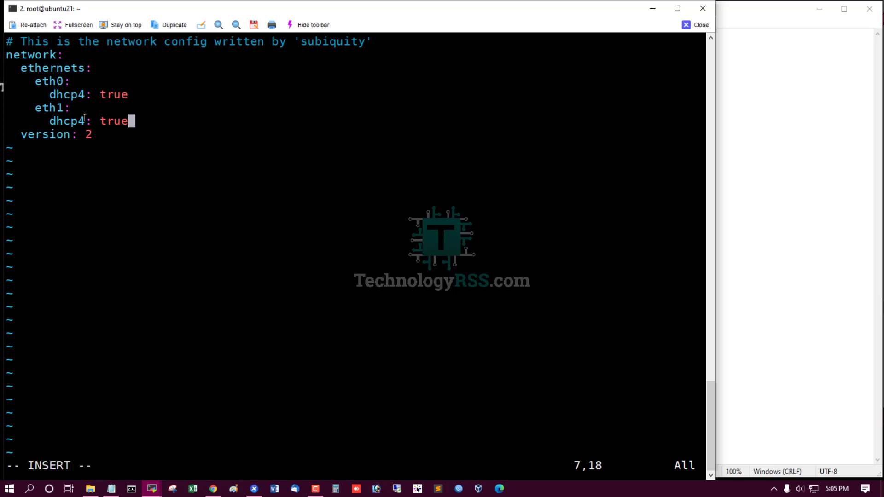
pyautogui.press('BackSpace')
pyautogui.press('BackSpace')
pyautogui.press('BackSpace')
pyautogui.press('BackSpace')
pyautogui.write('f')
pyautogui.write('alse')
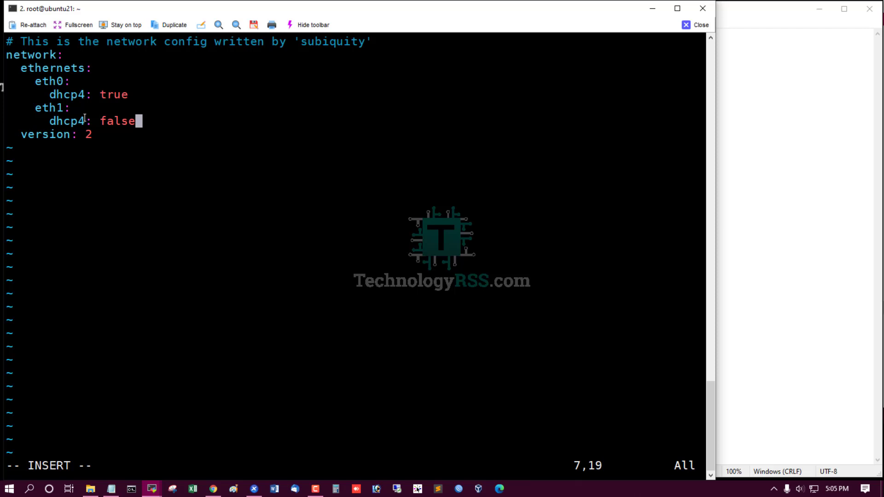
pyautogui.press('Return')
# Step: Delete the stray 'q' after 'no' in the Notepad notes
pyautogui.click(822, 211)
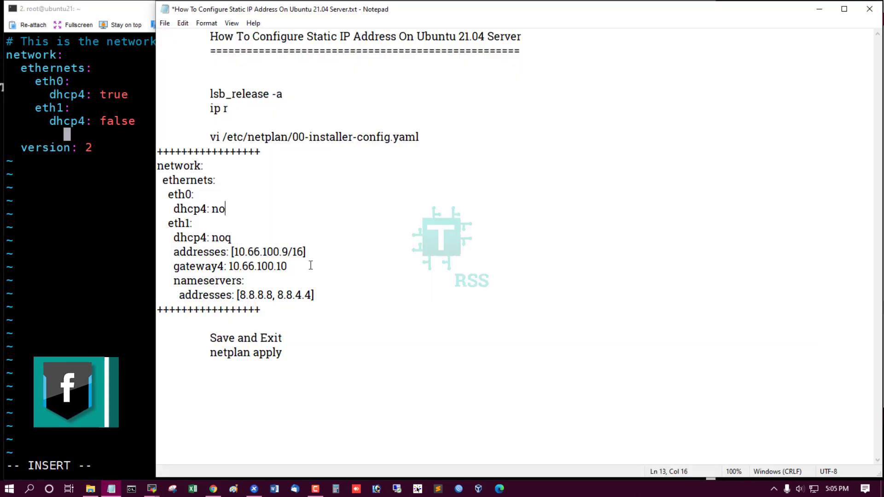
pyautogui.click(246, 237)
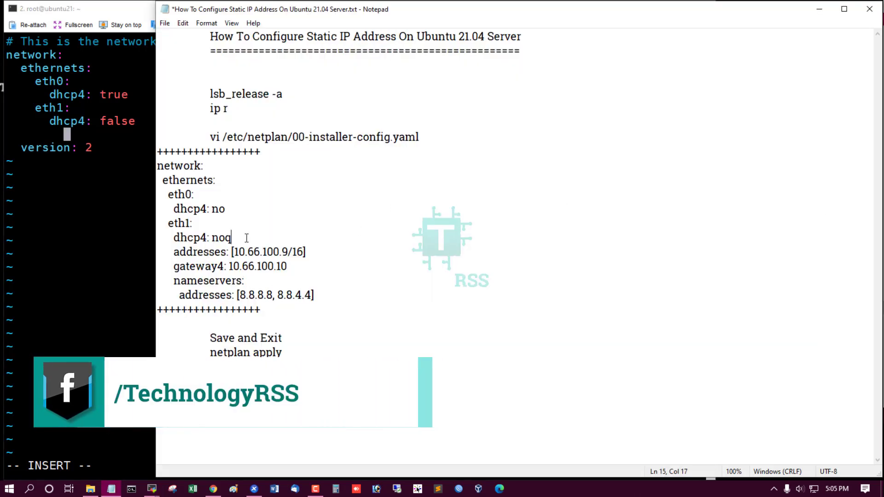
pyautogui.press('BackSpace')
# Step: Copy the addresses, gateway4 and nameservers lines from the notes
pyautogui.moveTo(173, 251); pyautogui.dragTo(315, 296)
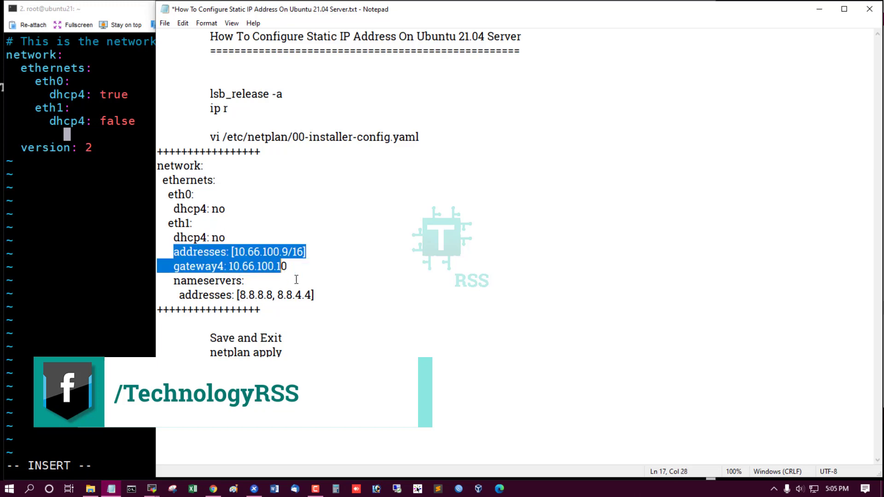
pyautogui.rightClick(235, 261)
pyautogui.click(260, 295)
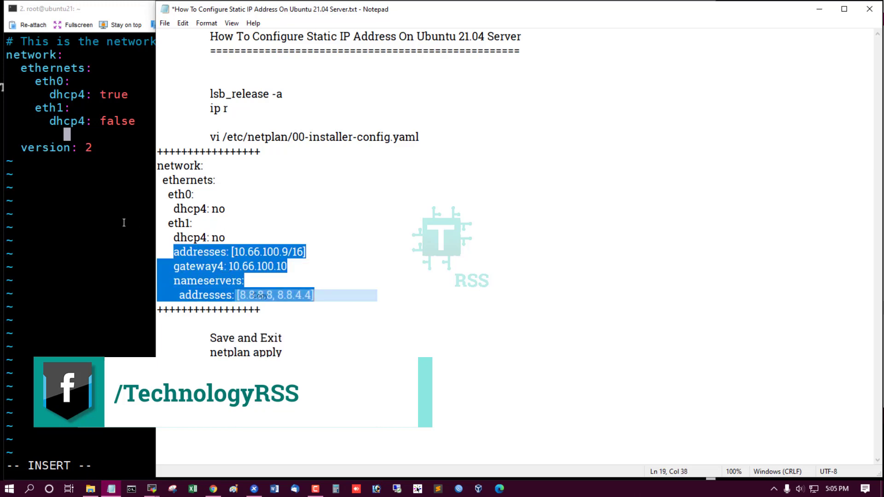
pyautogui.click(102, 203)
# Step: Paste the eth1 address block, align the addresses line, and save with :wq
pyautogui.rightClick(102, 203)
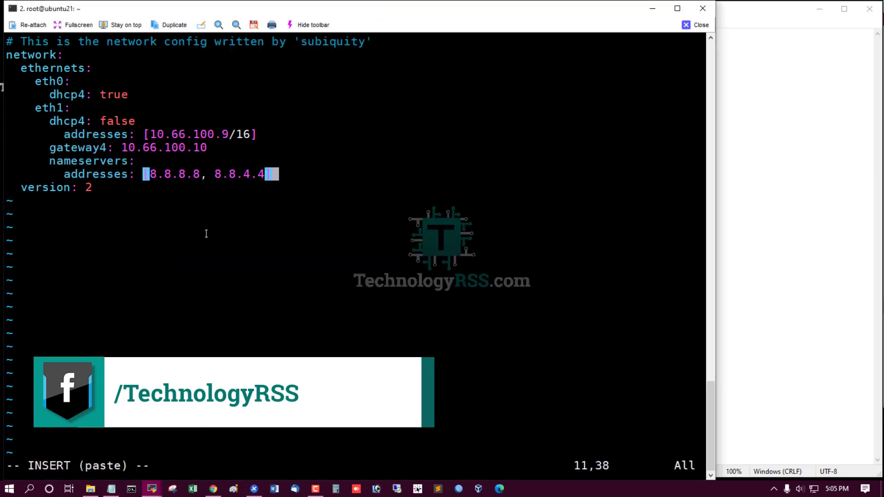
pyautogui.press('Up')
pyautogui.press('Up')
pyautogui.press('Up')
pyautogui.press('Up')
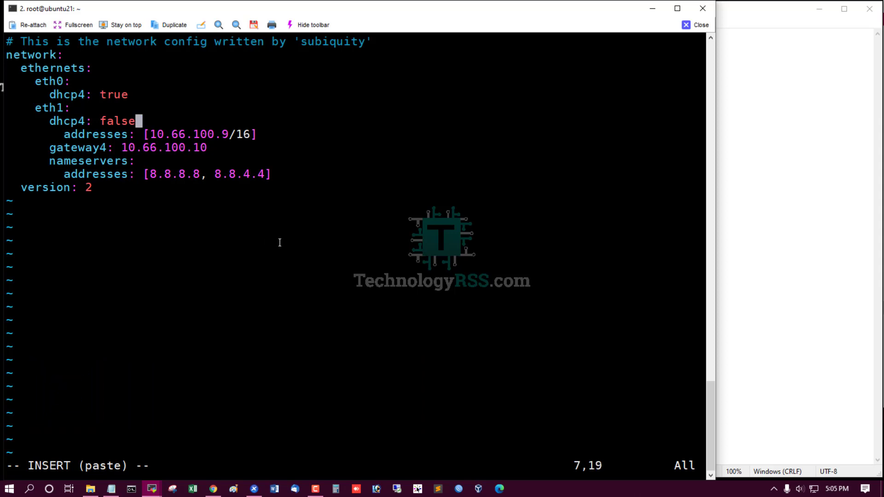
pyautogui.press('Left')
pyautogui.press('Left')
pyautogui.press('Left')
pyautogui.press('Left')
pyautogui.press('Left')
pyautogui.press('Left')
pyautogui.press('Left')
pyautogui.press('Left')
pyautogui.press('Down')
pyautogui.press('Left')
pyautogui.press('Delete')
pyautogui.press('Delete')
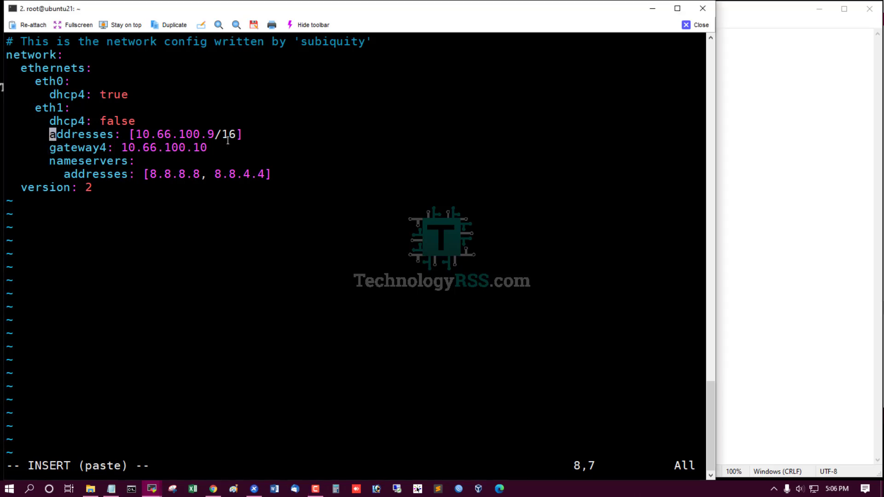
pyautogui.moveTo(144, 133); pyautogui.dragTo(234, 133)
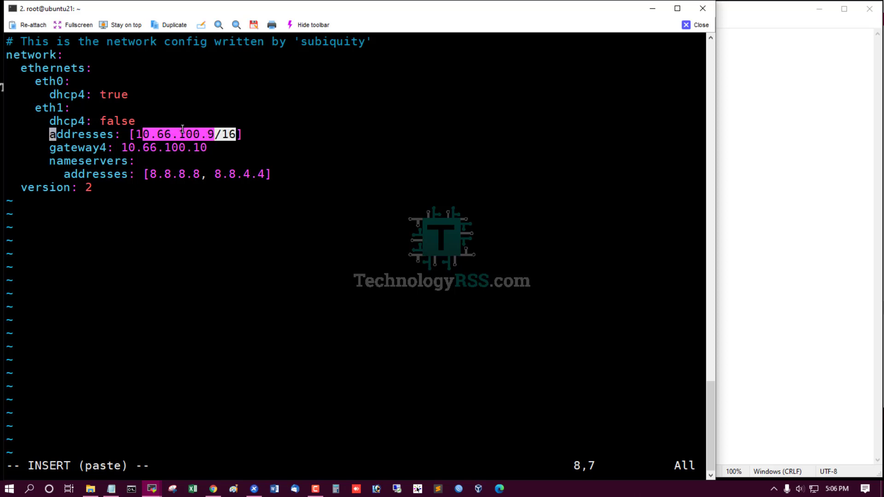
pyautogui.moveTo(72, 148); pyautogui.dragTo(237, 148)
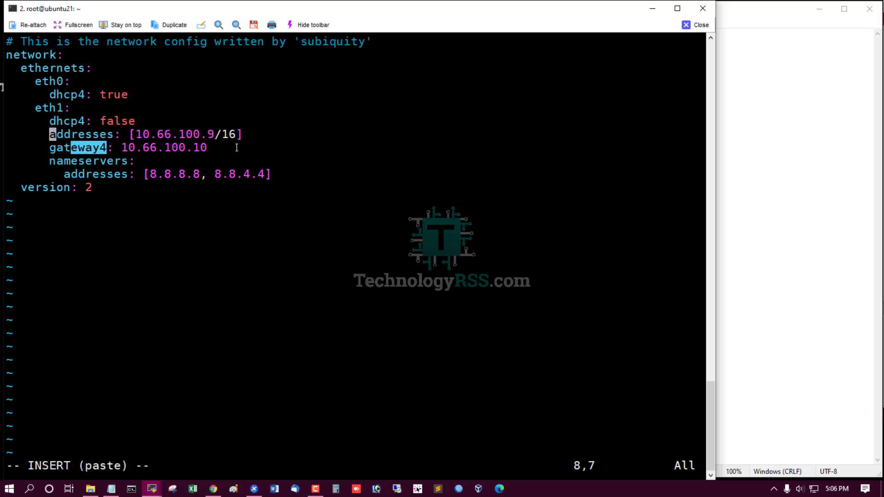
pyautogui.press('Escape')
pyautogui.write(':')
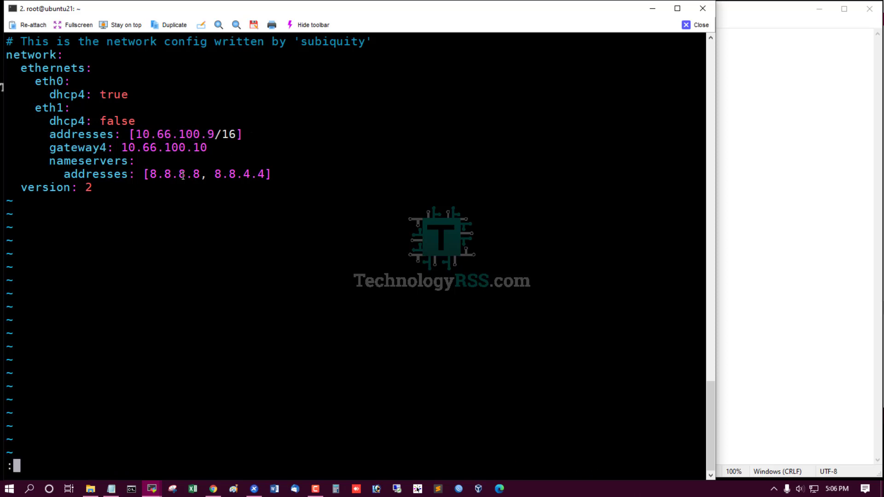
pyautogui.write('wq')
pyautogui.press('Return')
pyautogui.press('Return')
pyautogui.press('Return')
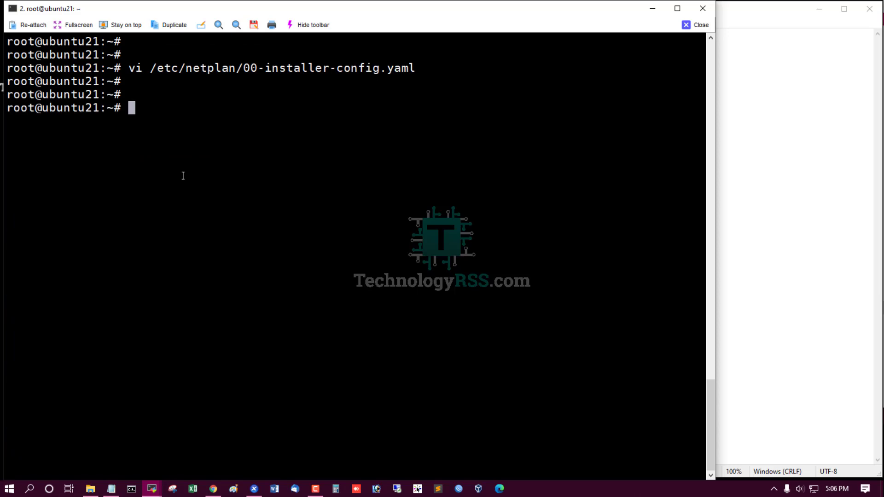
# Step: Copy 'netplan apply' from the notes and run it on the server
pyautogui.click(764, 216)
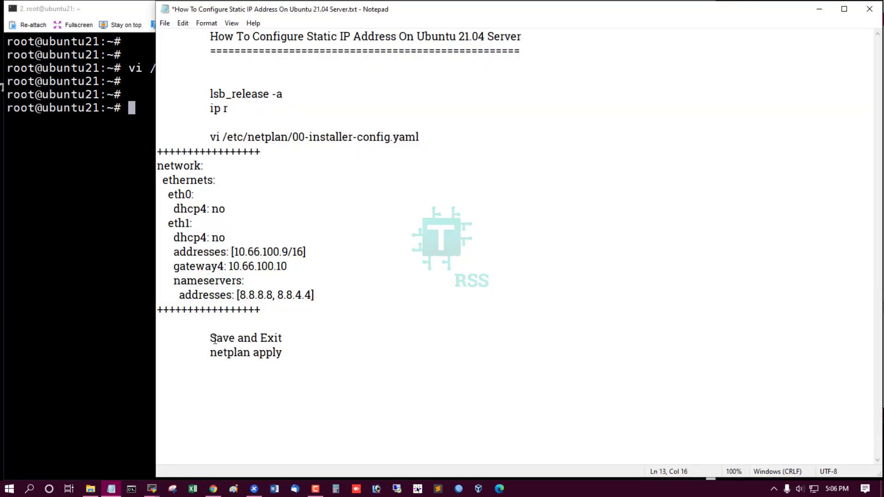
pyautogui.tripleClick(245, 338)
pyautogui.tripleClick(212, 353)
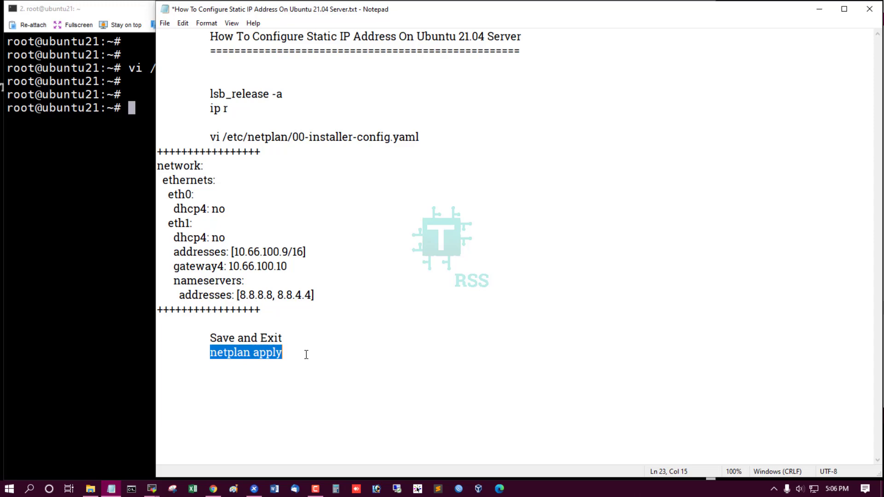
pyautogui.click(81, 256)
pyautogui.rightClick(241, 194)
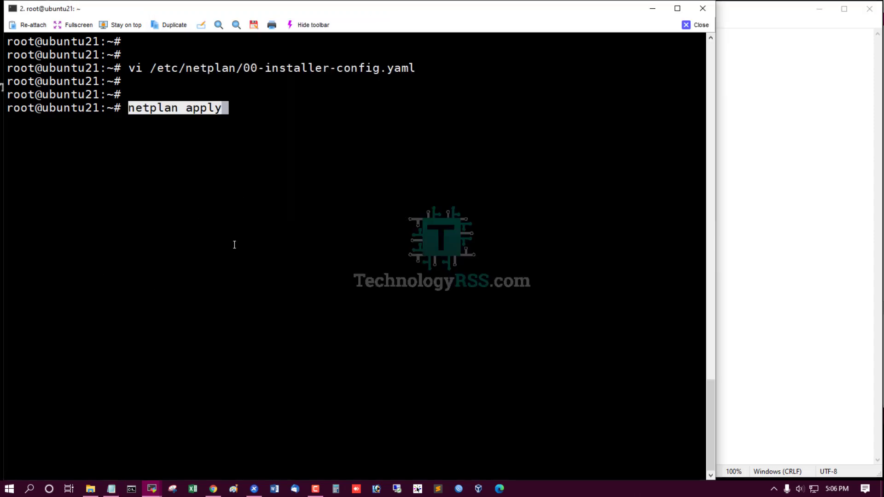
pyautogui.press('Return')
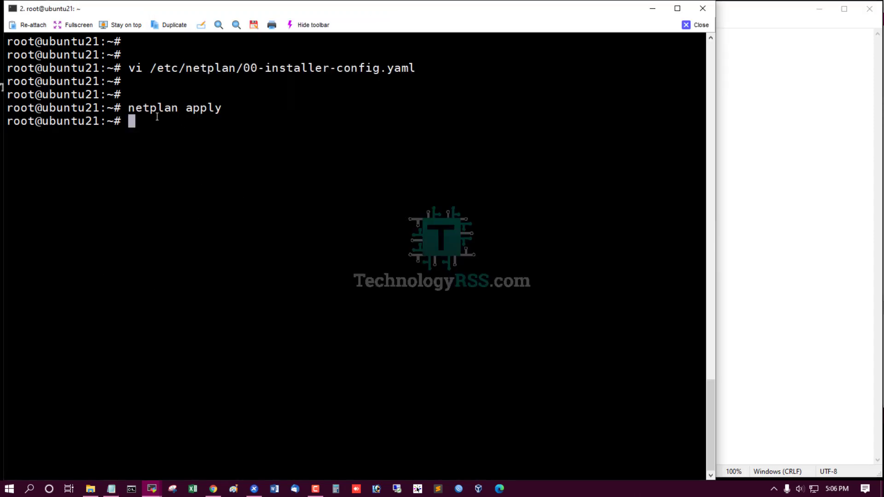
pyautogui.press('Return')
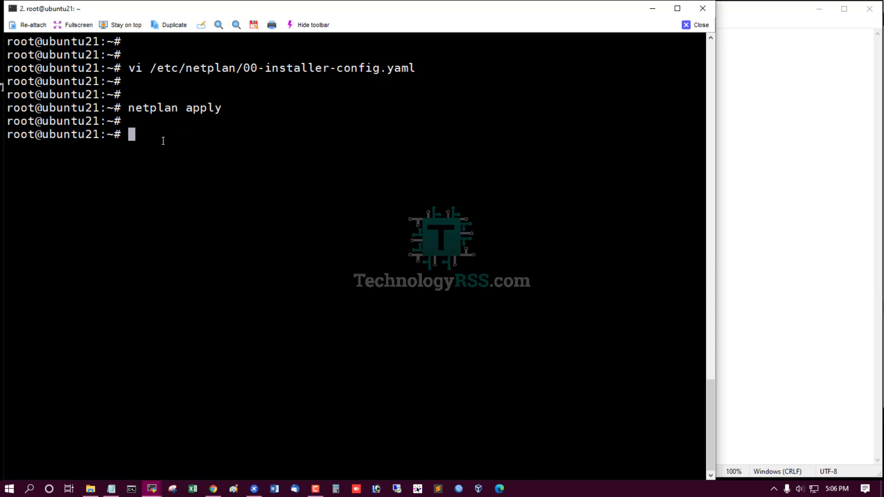
pyautogui.write('ip')
pyautogui.write(' mr')
# Step: Run 'ip r' and highlight eth1's static address 10.66.100.9 via 10.66.100.10
pyautogui.press('BackSpace')
pyautogui.press('BackSpace')
pyautogui.press('BackSpace')
pyautogui.write('r')
pyautogui.press('BackSpace')
pyautogui.write('r')
pyautogui.press('Return')
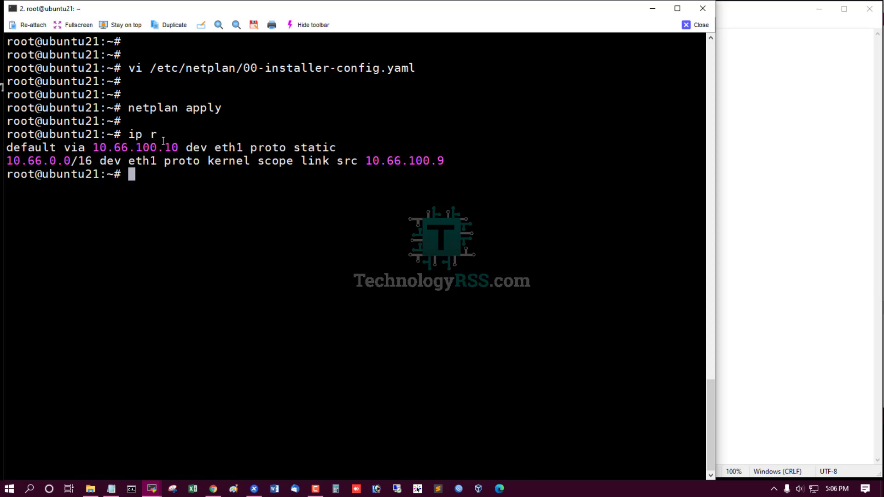
pyautogui.moveTo(366, 160); pyautogui.dragTo(449, 162)
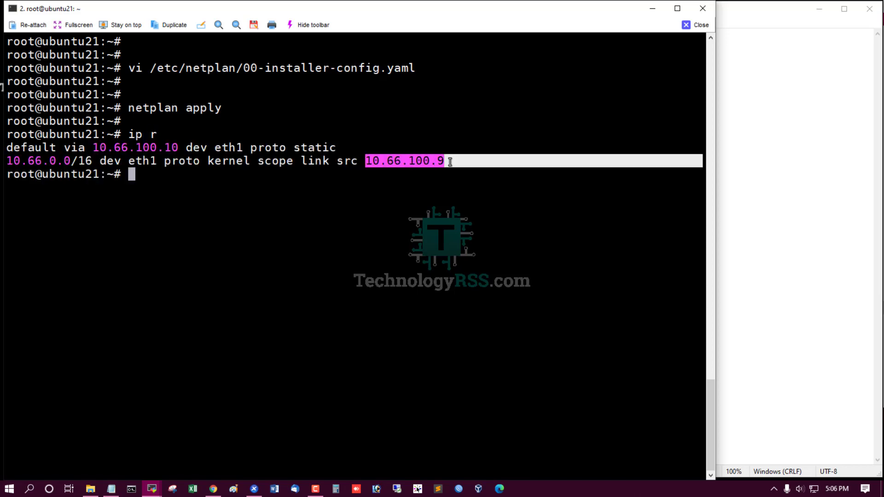
pyautogui.click(356, 225)
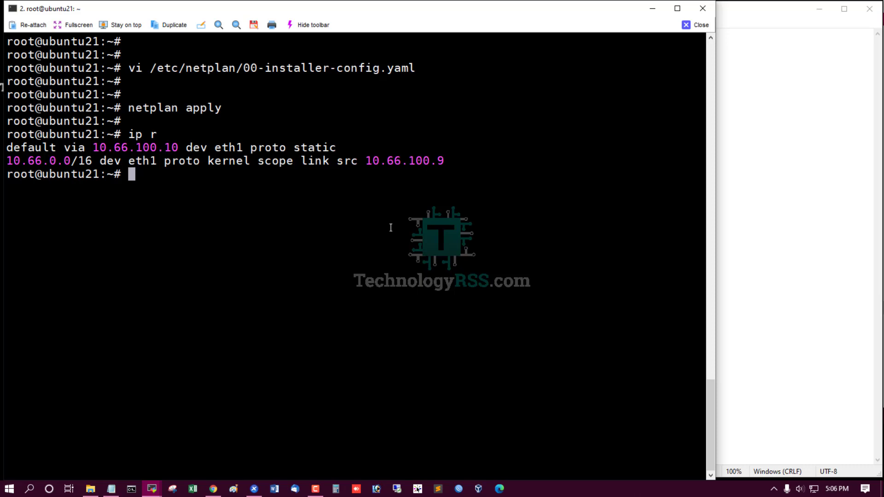
# Step: Minimize MobaXterm, then Notepad, leaving the thanks-for-watching screen visible
pyautogui.click(653, 10)
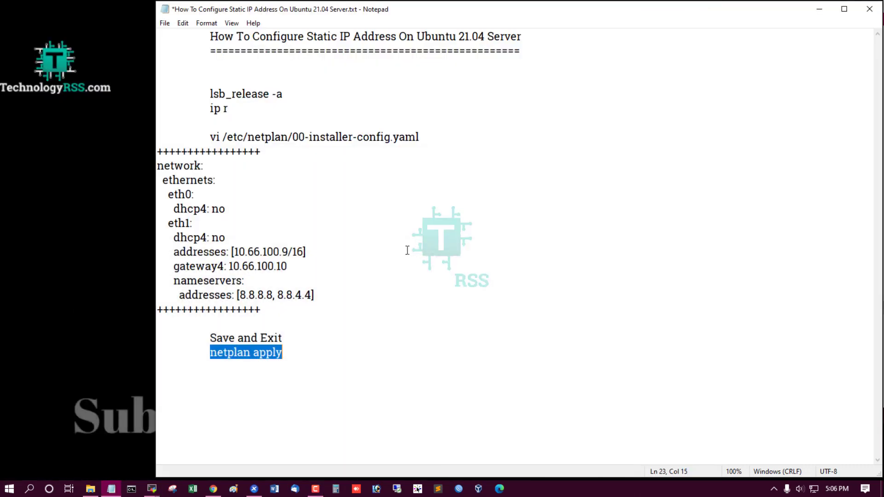
pyautogui.click(819, 8)
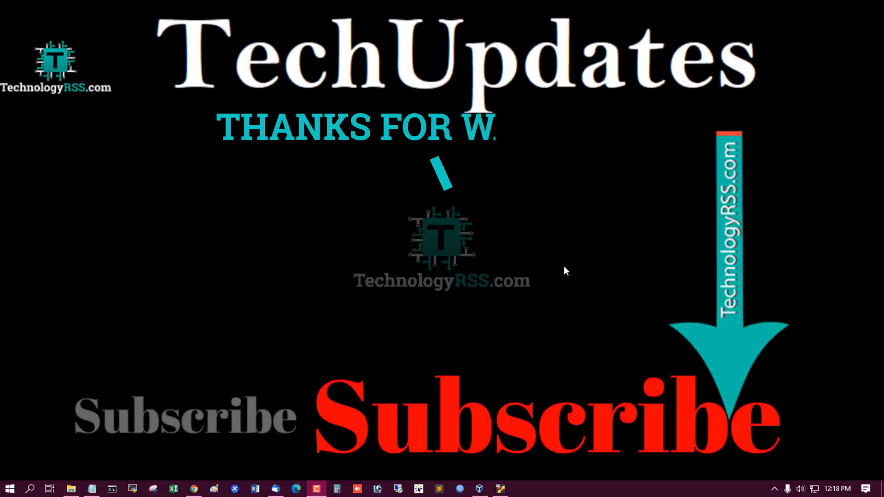